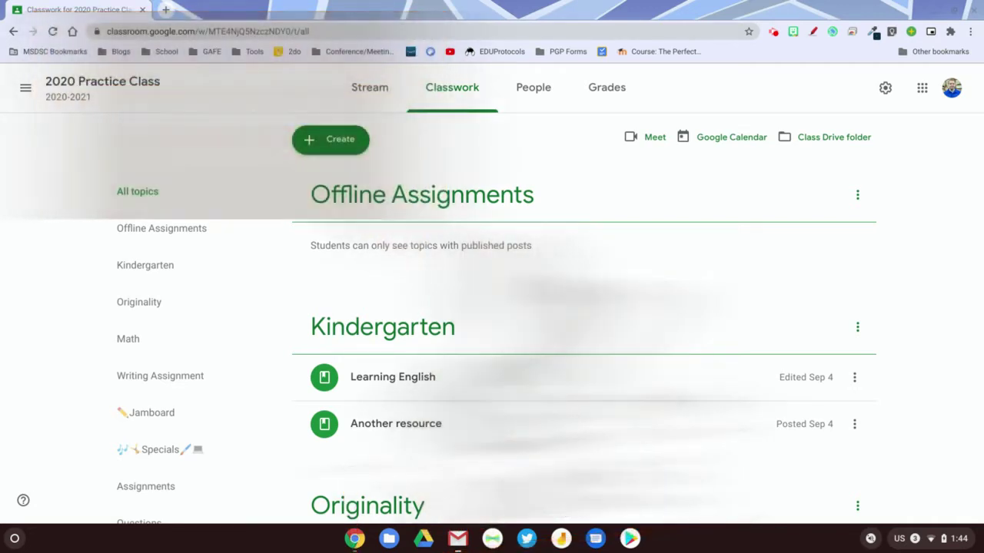
Create a new assignment titled 'Offline Assignment'
left_click(330, 142)
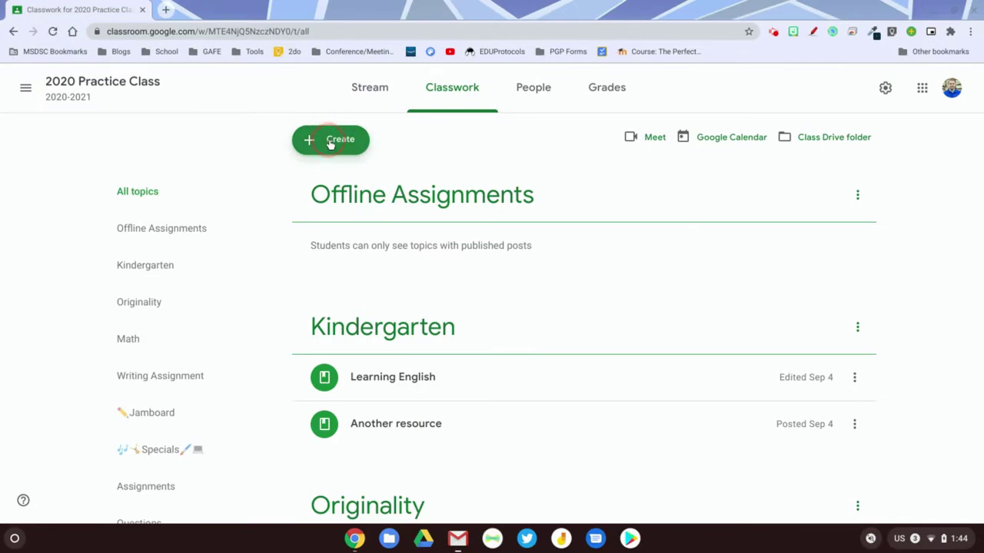
left_click(331, 140)
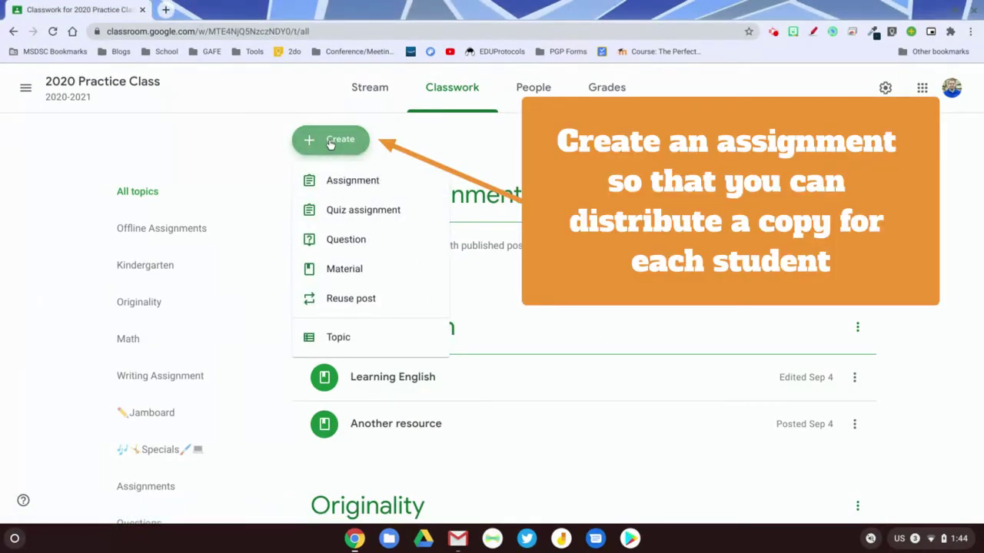
left_click(347, 179)
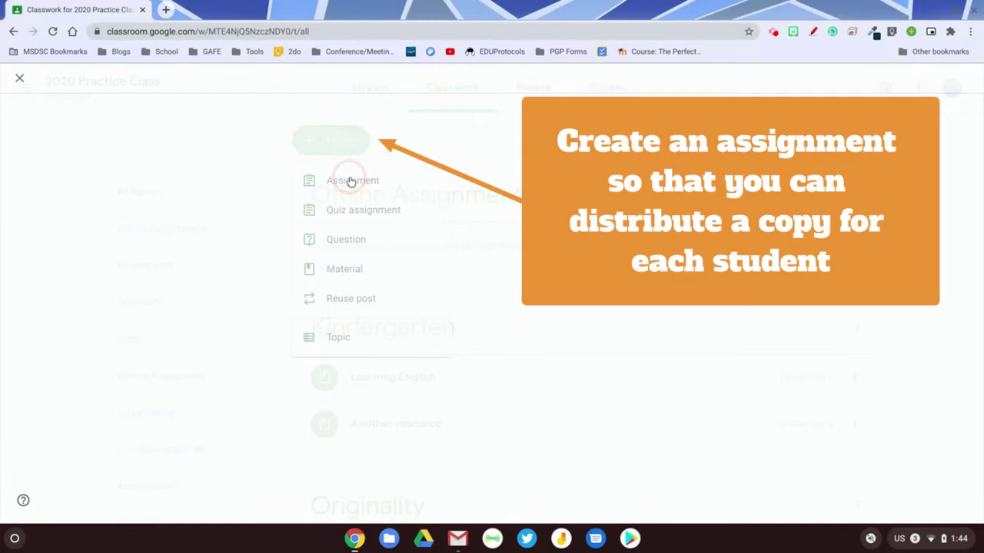
left_click(289, 137)
type("Offline Assignment")
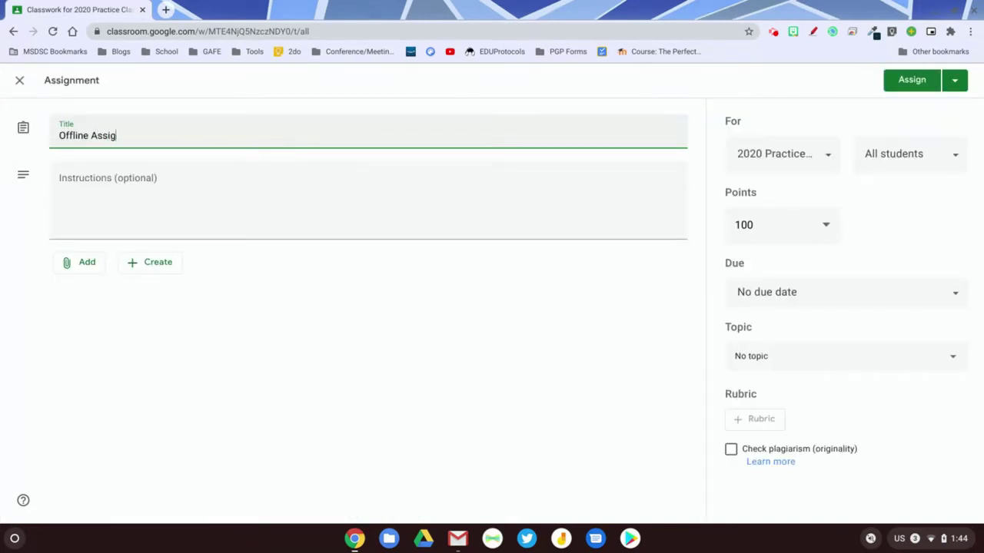
Attach the 'Offline content example' slides from Google Drive to the assignment
left_click(83, 269)
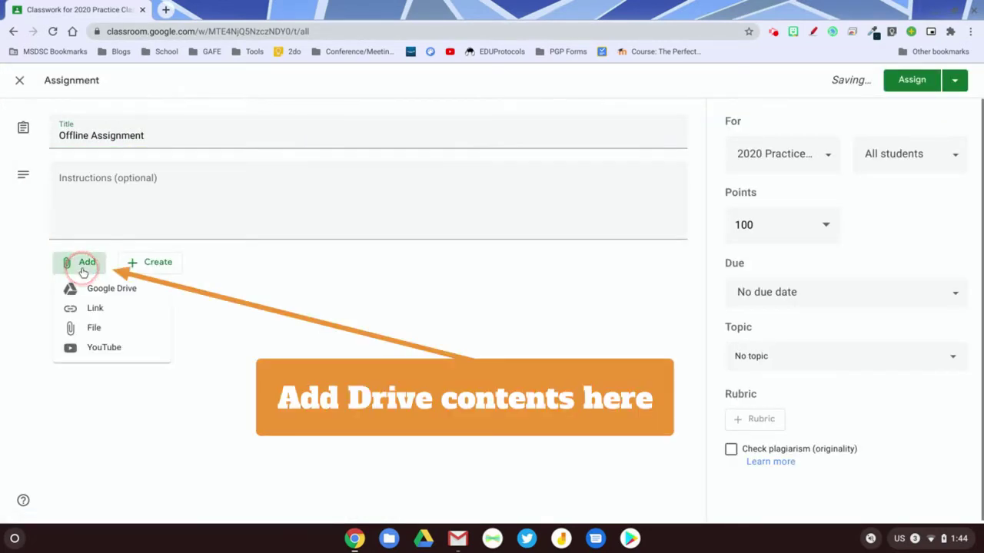
left_click(94, 290)
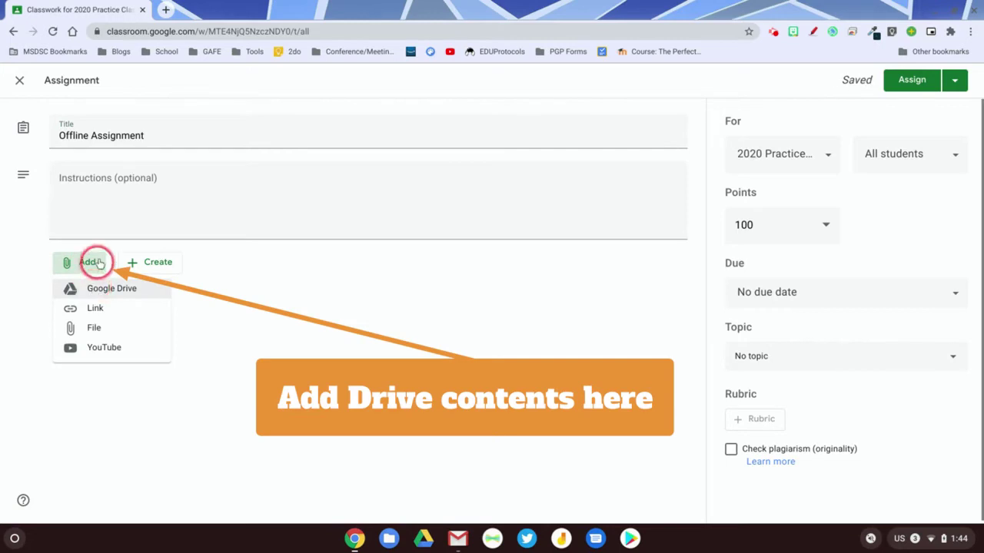
left_click(109, 292)
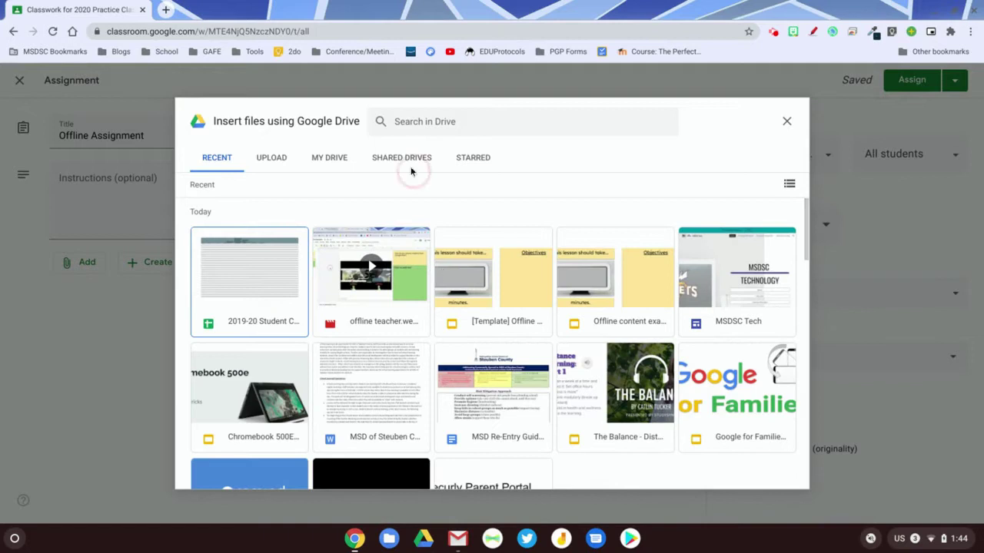
left_click(326, 158)
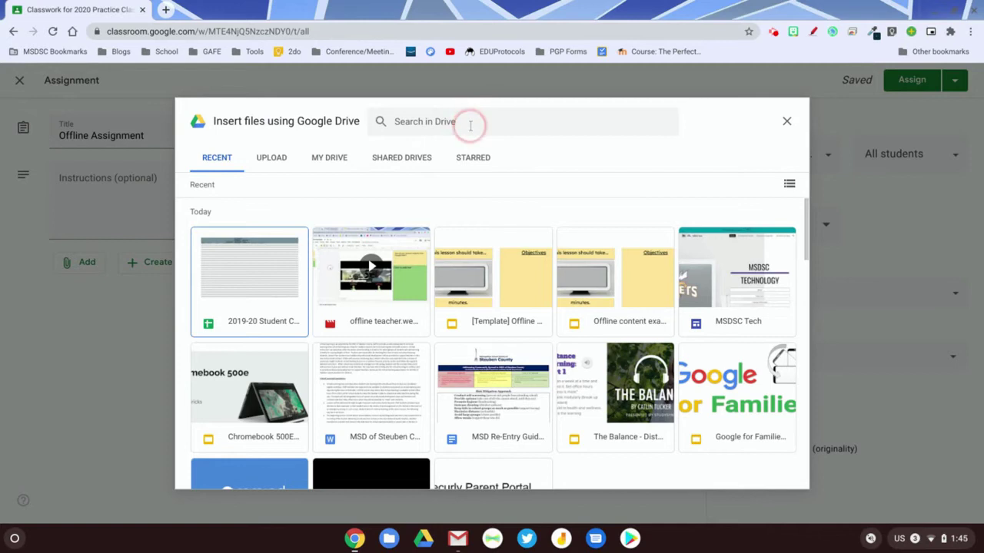
left_click(590, 250)
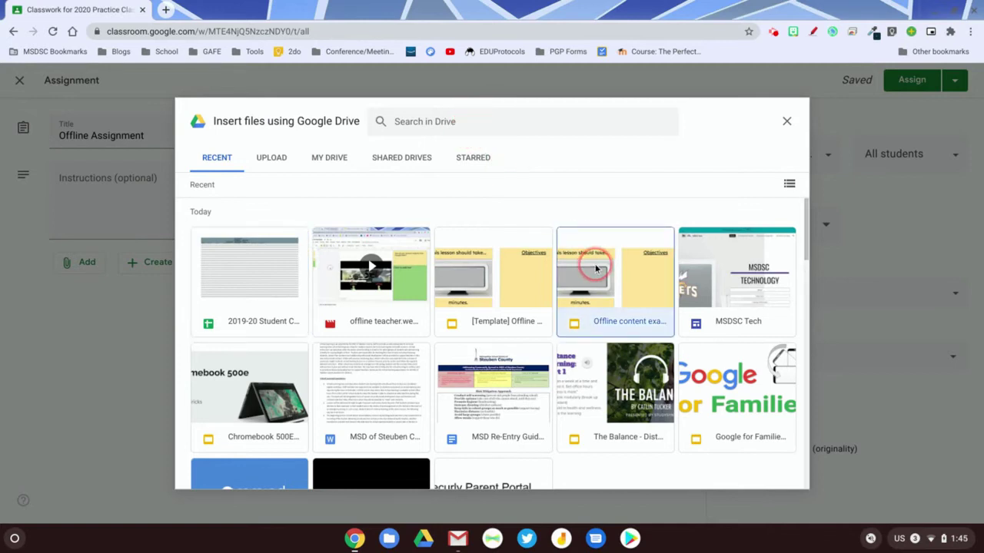
left_click(773, 475)
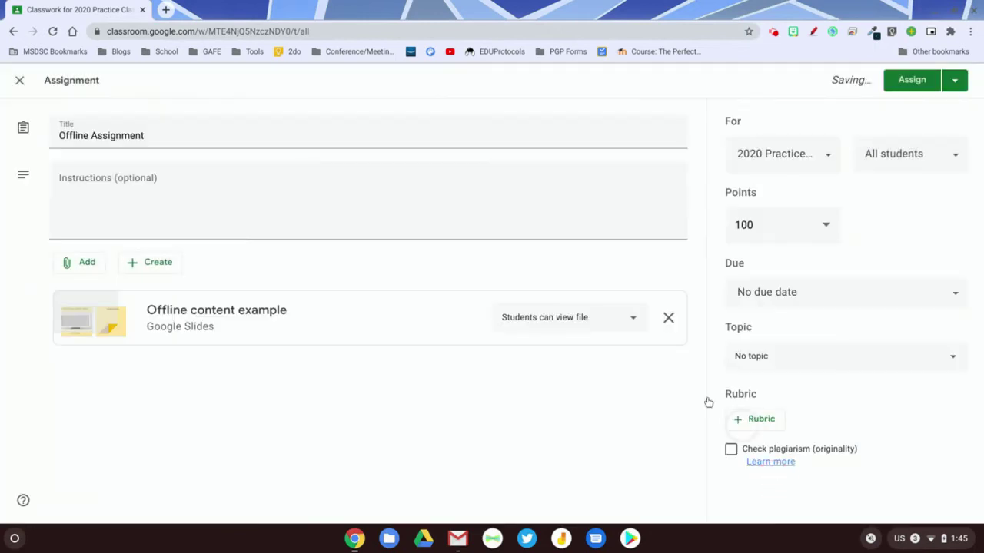
left_click(567, 317)
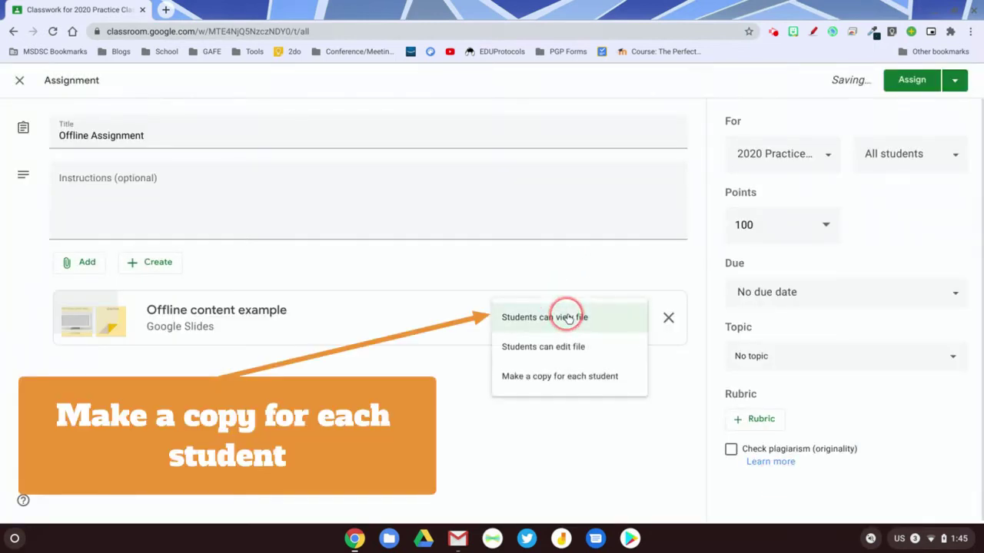
Make a copy of the deck for each student, then preview slide 2 in Slides
left_click(582, 378)
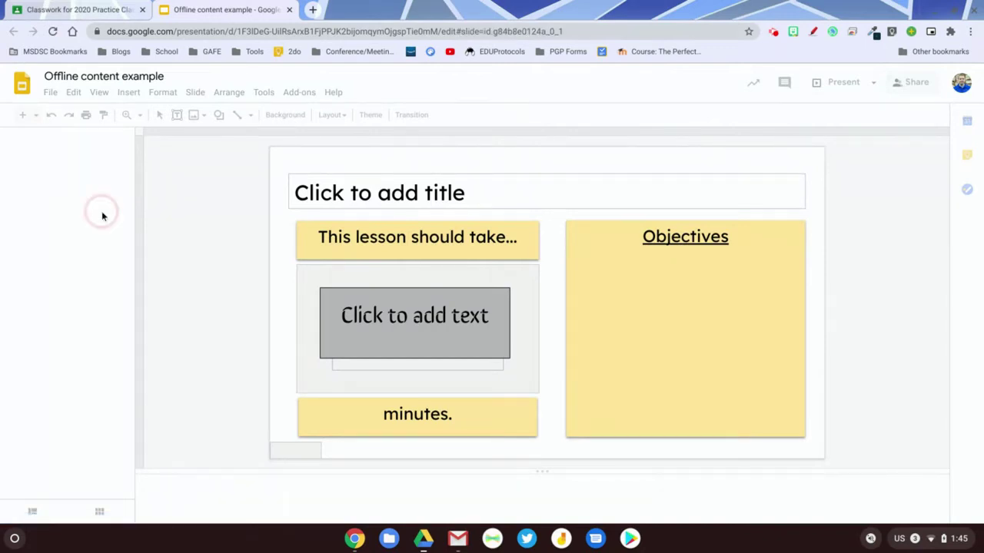
left_click(84, 176)
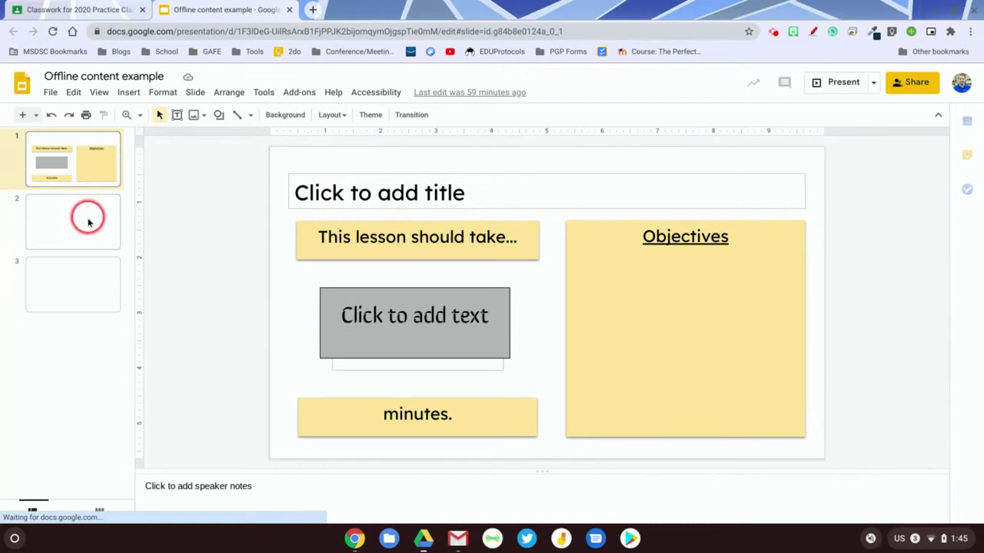
left_click(88, 222)
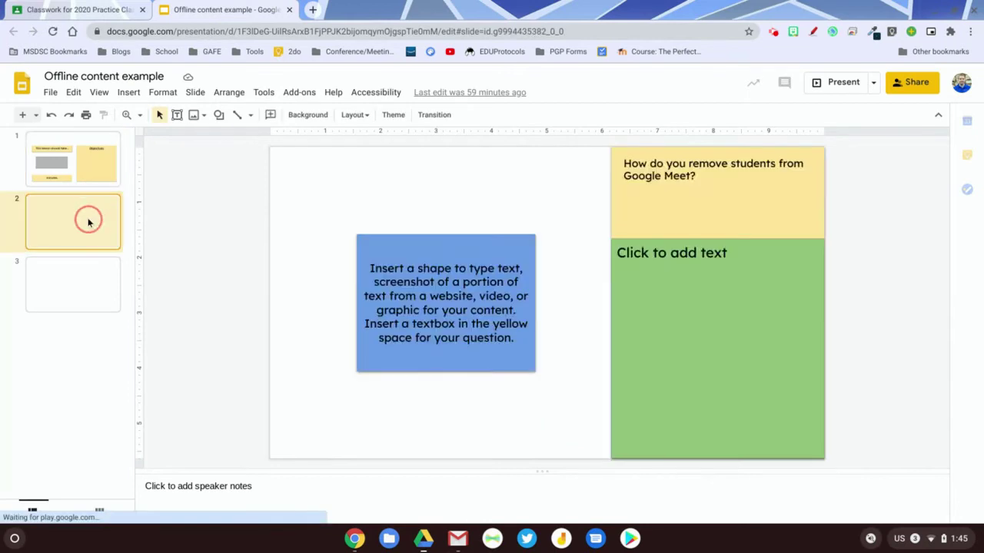
left_click(71, 223)
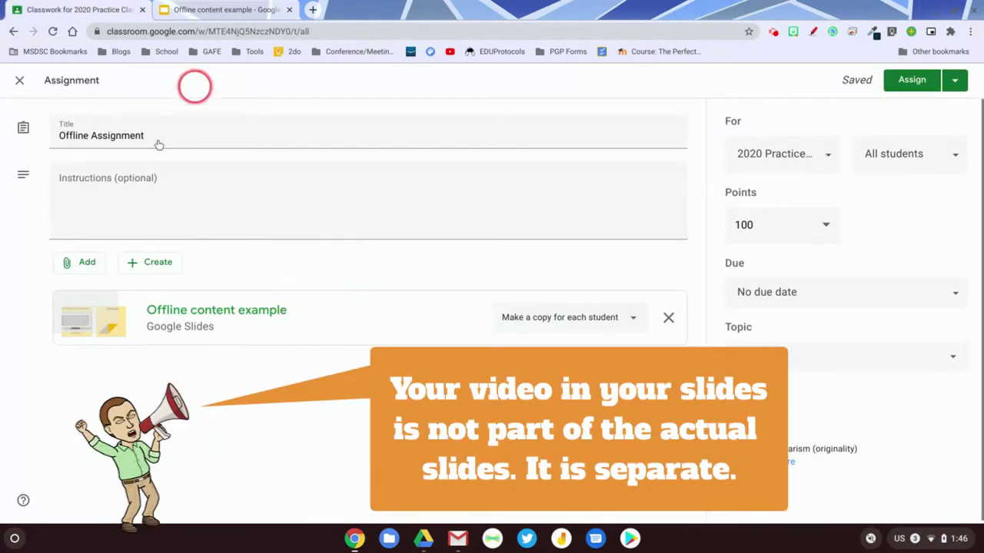
left_click(207, 17)
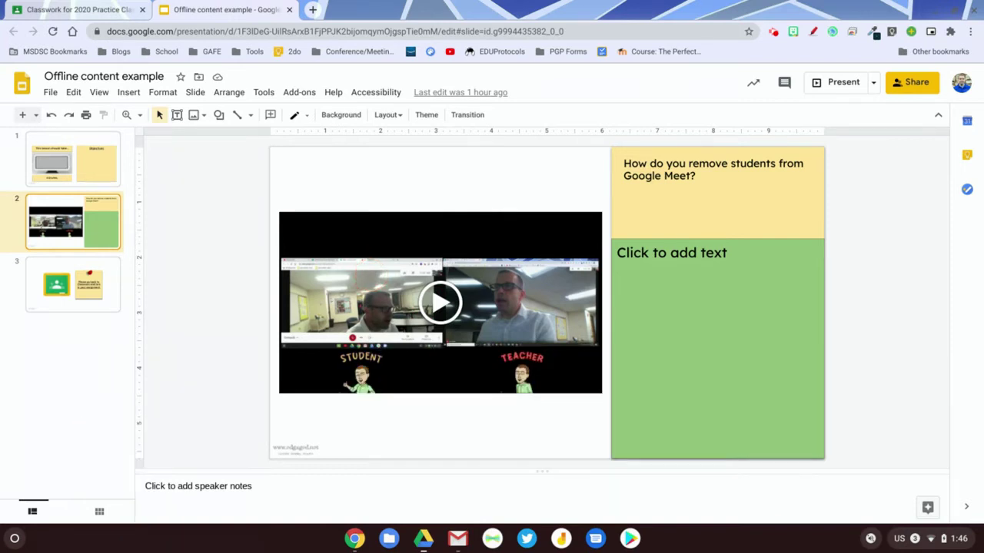
left_click(80, 10)
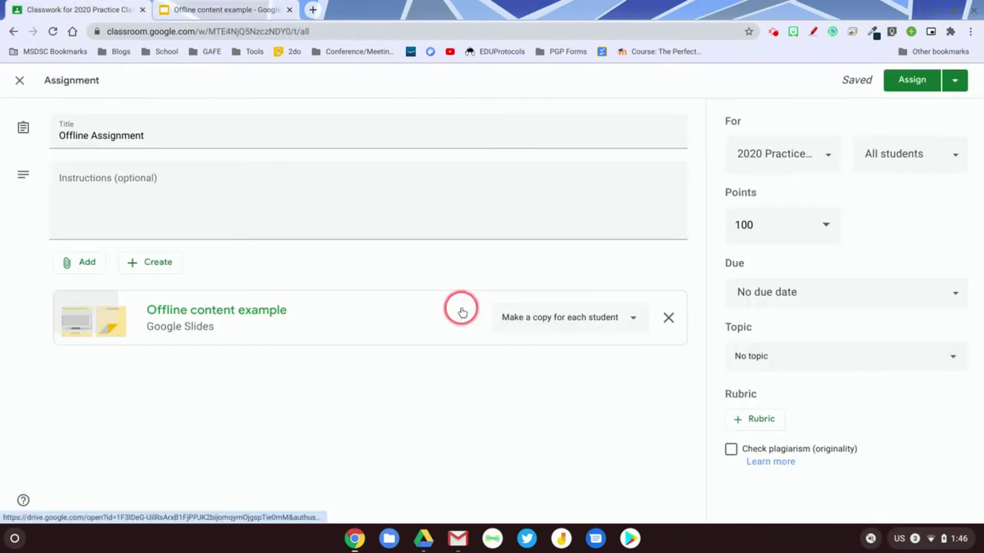
Filter Drive to videos, search 'remo', and attach 'Google Meet: Removing Students (September 2020).mp4'
left_click(85, 265)
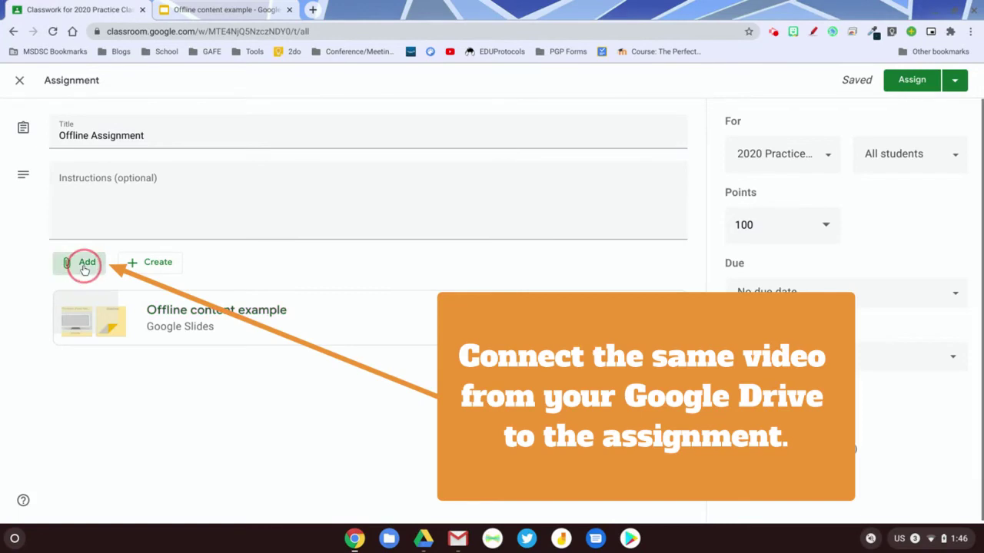
left_click(100, 288)
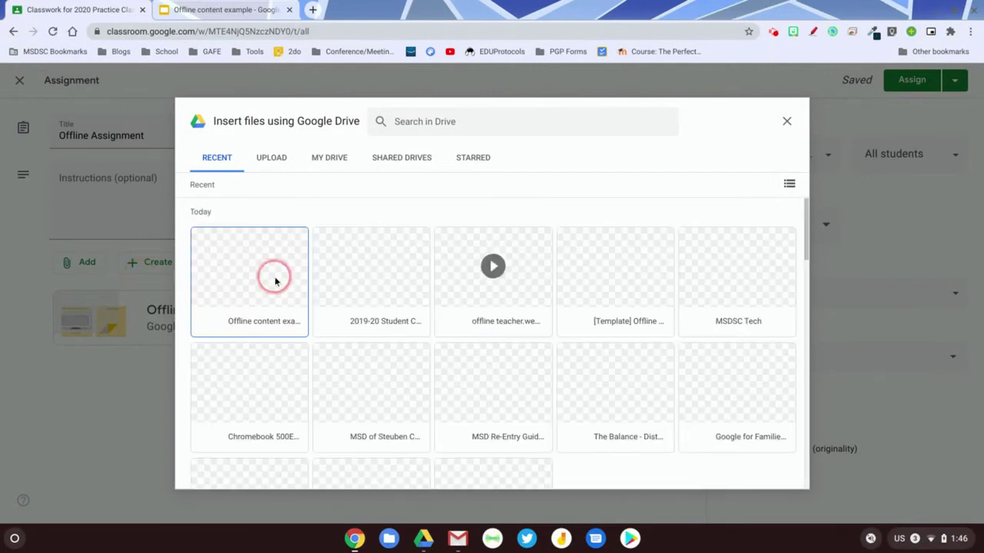
left_click(479, 121)
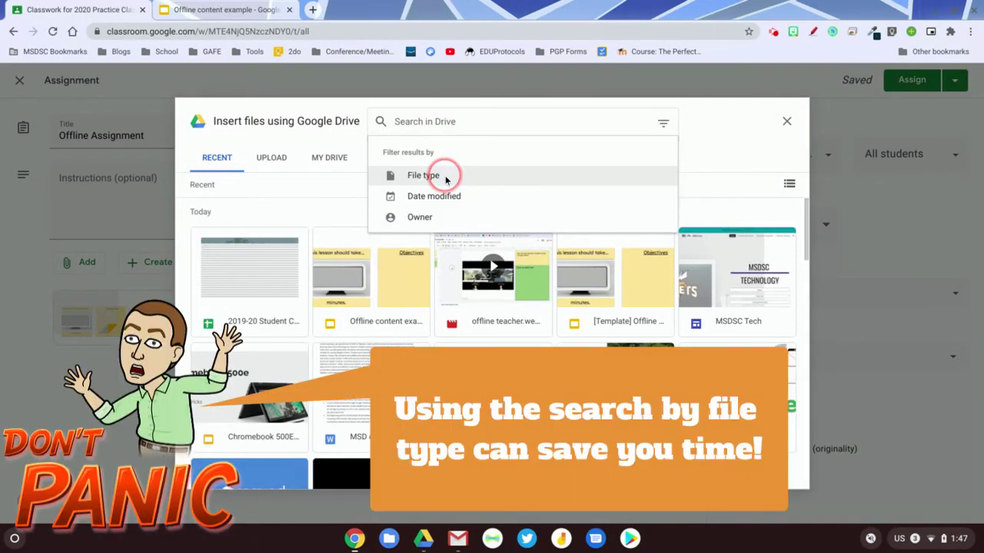
left_click(440, 174)
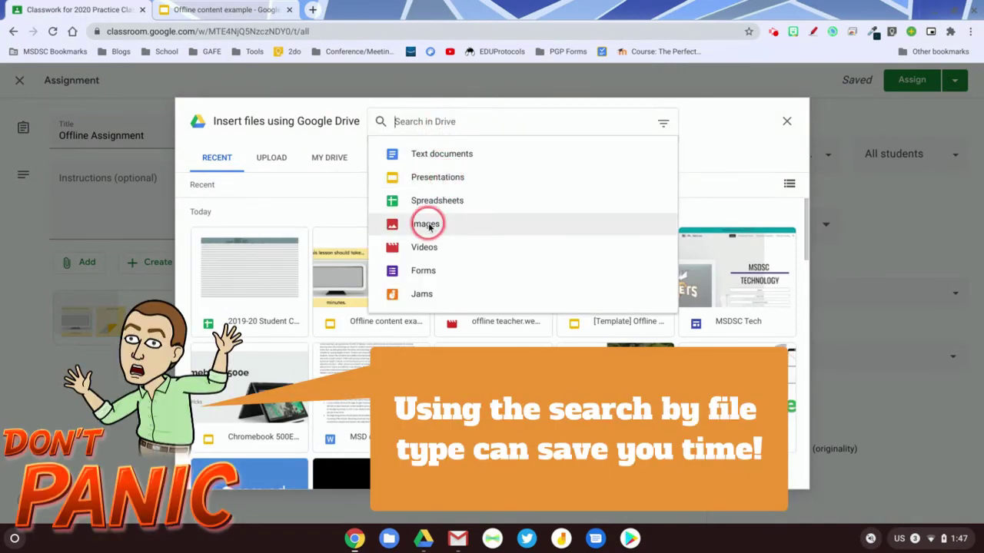
left_click(425, 246)
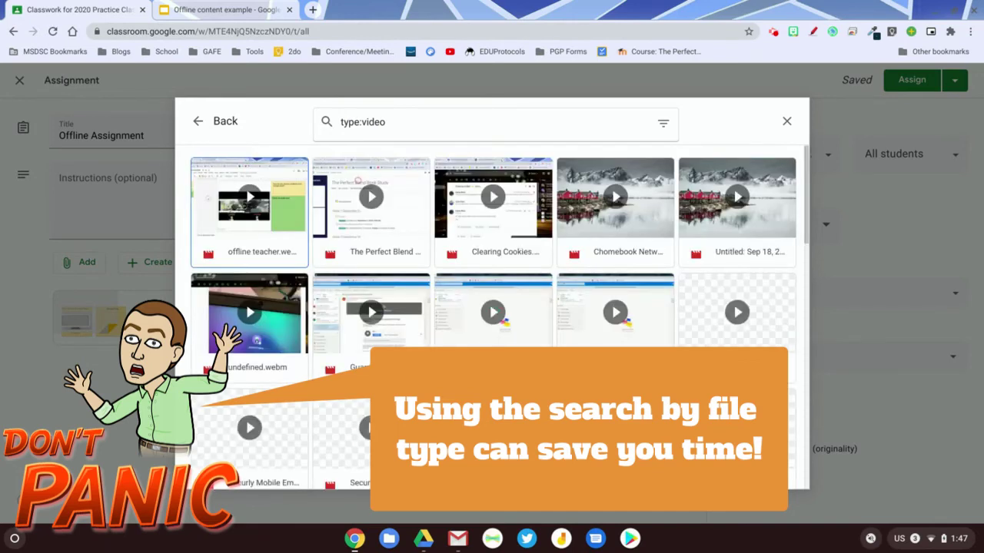
left_click(409, 124)
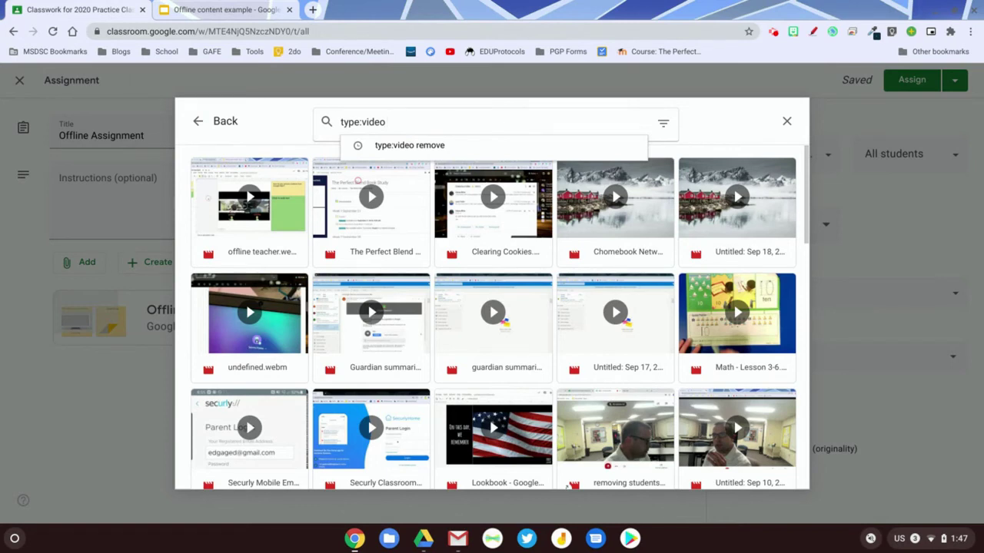
type("remove")
key("Return")
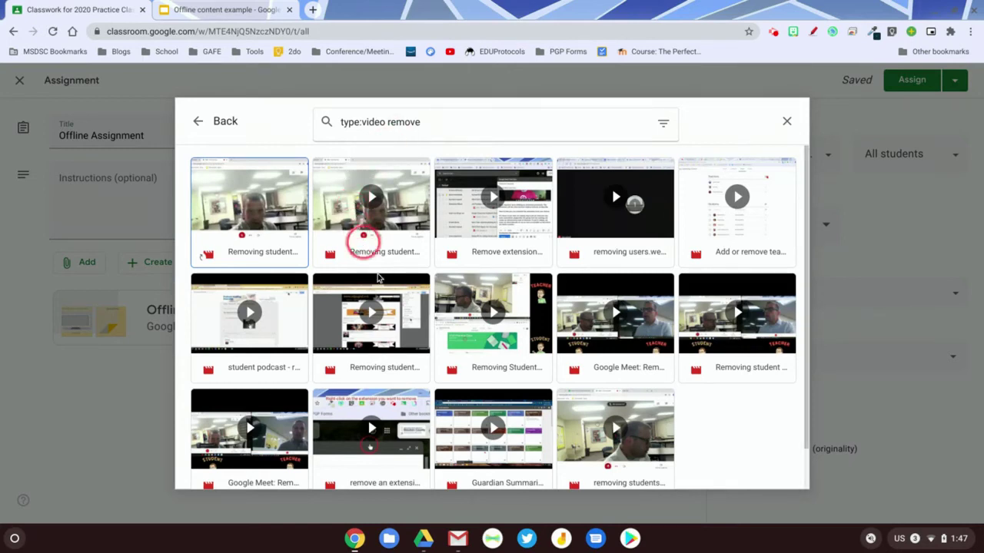
left_click(635, 374)
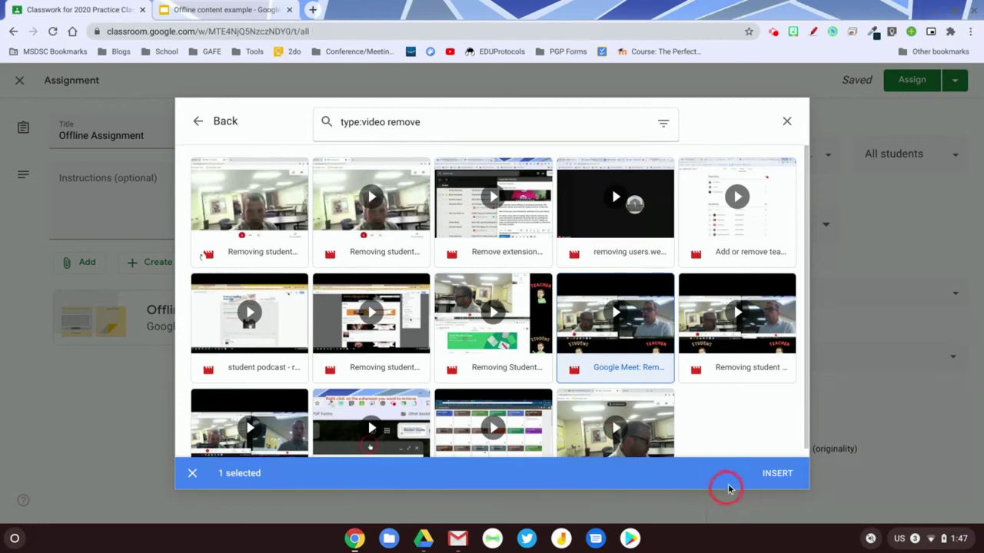
left_click(775, 473)
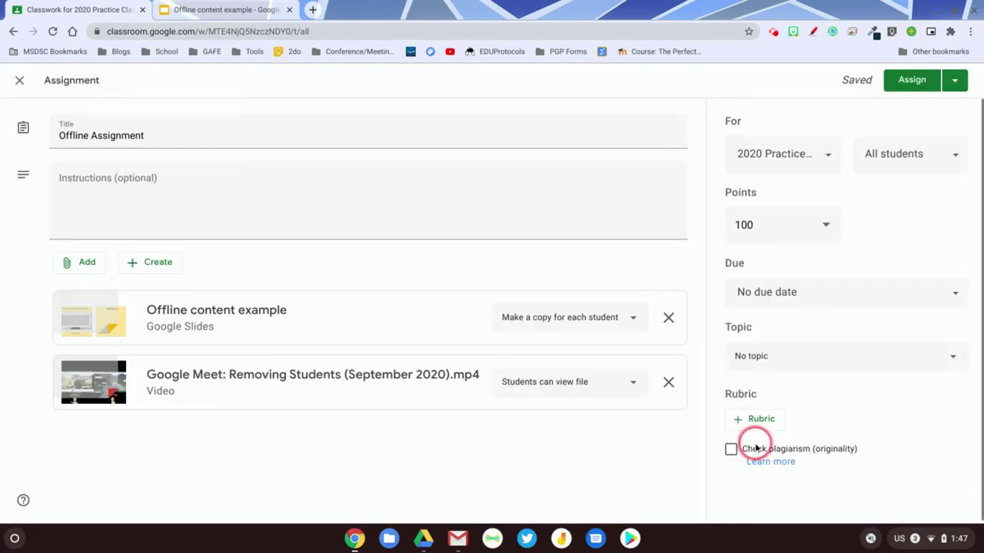
Keep the video view-only for students and make the assignment worth 10 points
left_click(623, 386)
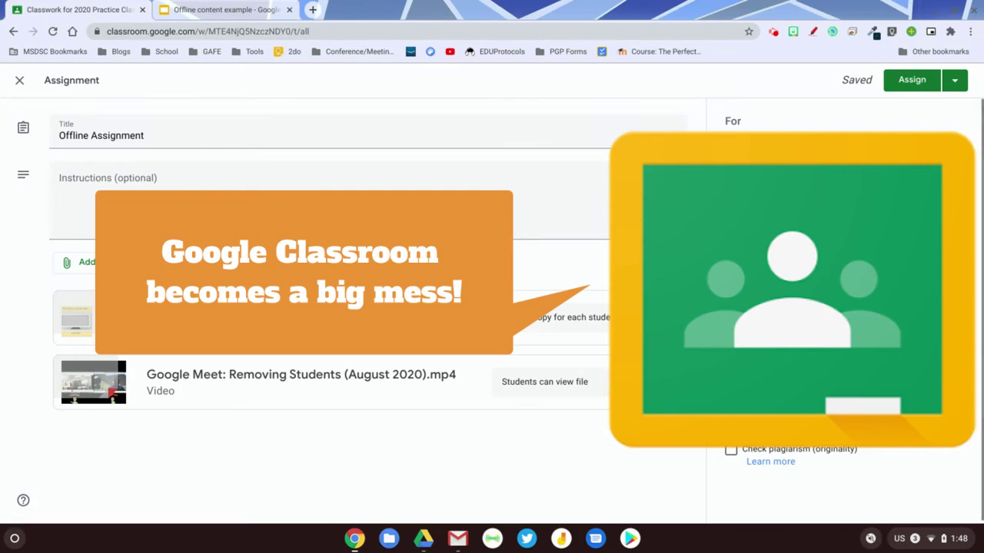
left_click(712, 228)
type("10")
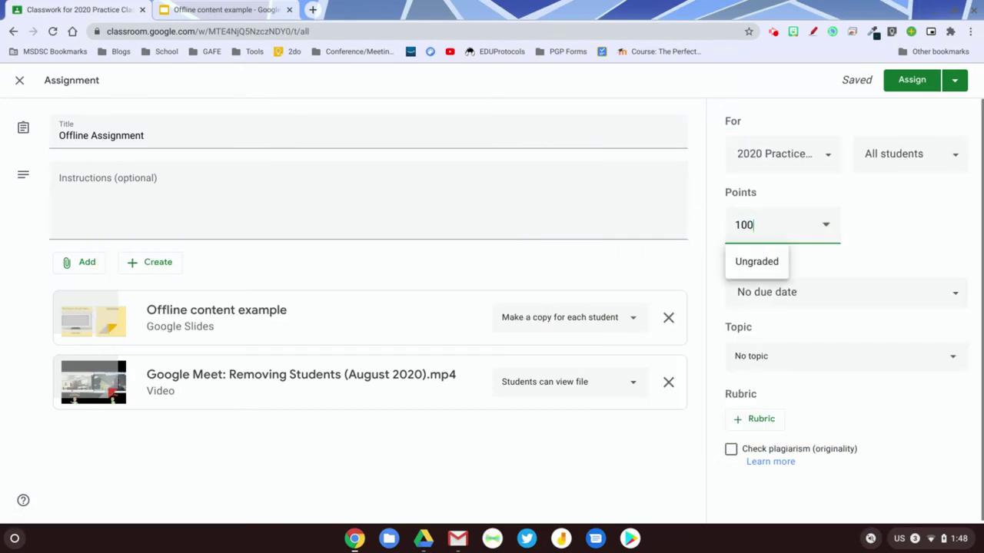
Set the due date to Sep 23, 2020, file under Offline Assignments, and assign it
left_click(958, 293)
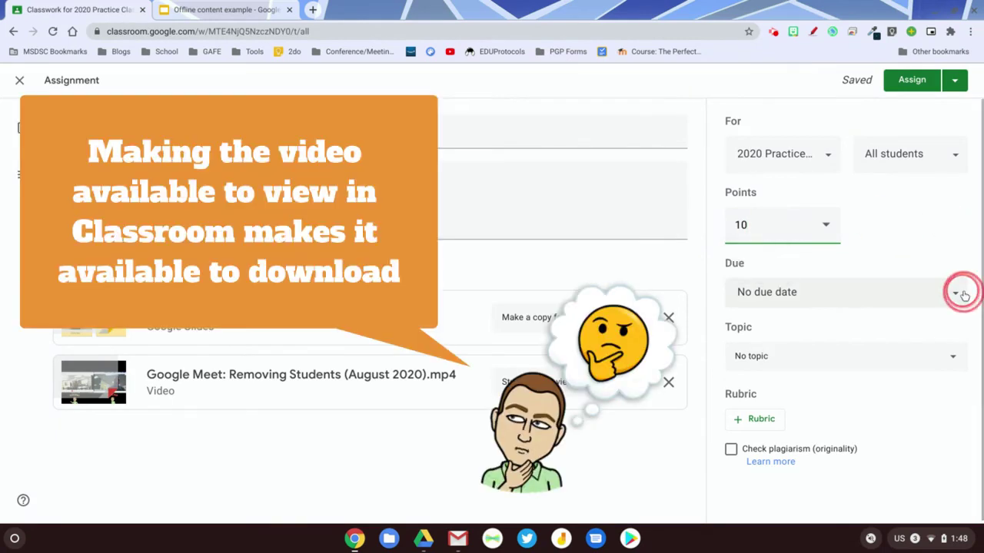
left_click(874, 356)
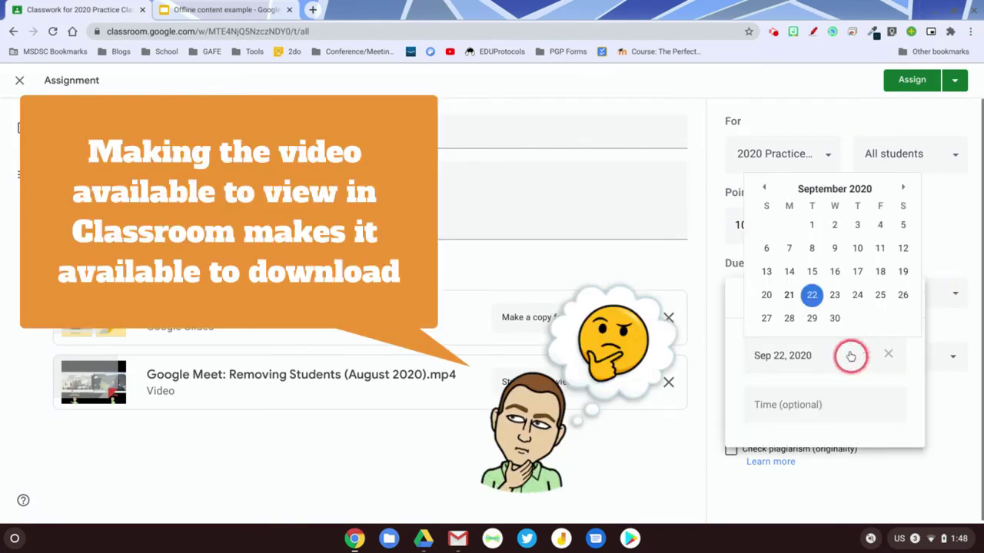
left_click(835, 295)
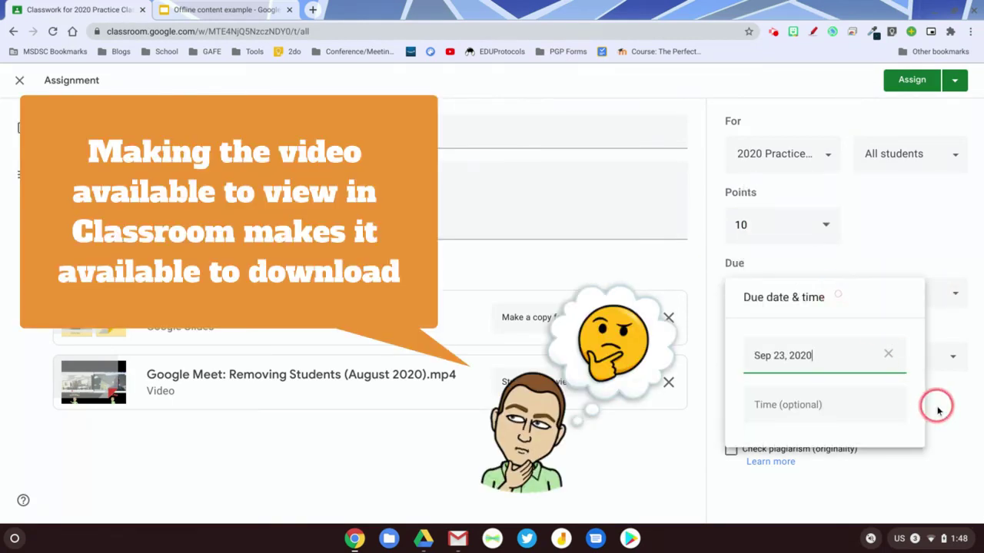
left_click(924, 407)
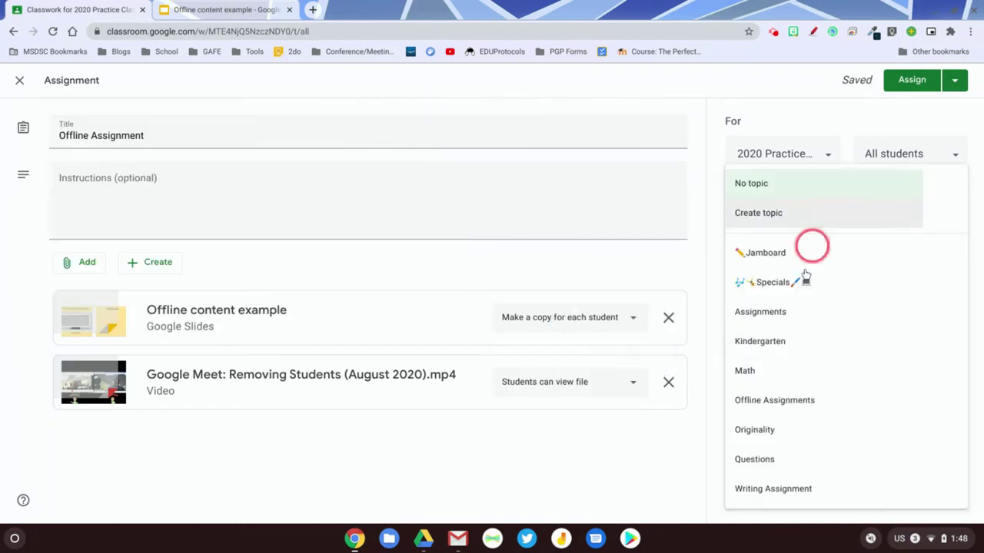
left_click(797, 400)
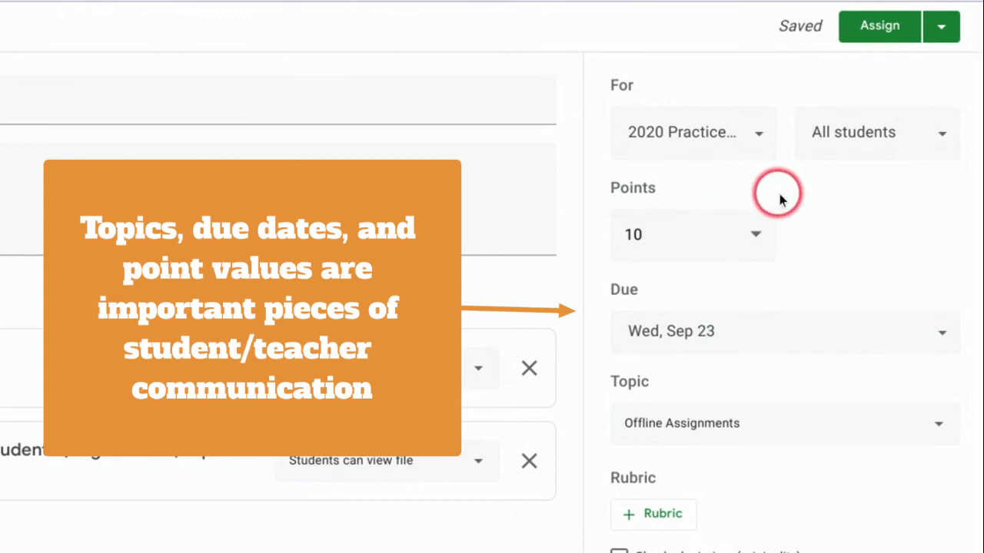
left_click(876, 26)
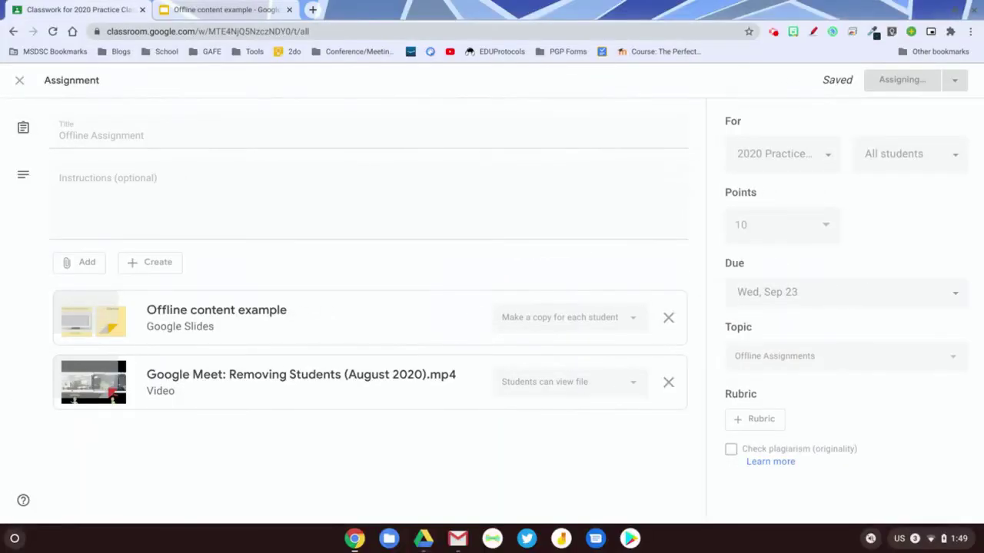